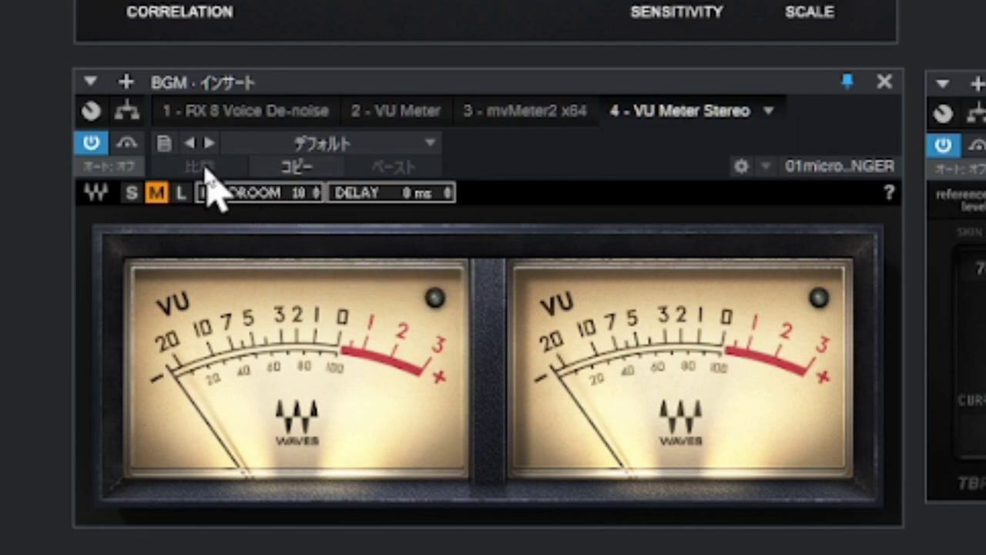
Step: Open the Waves VU Meter's headroom value, then mvMeter2's reference level, for editing on the BGM inserts
click(229, 217)
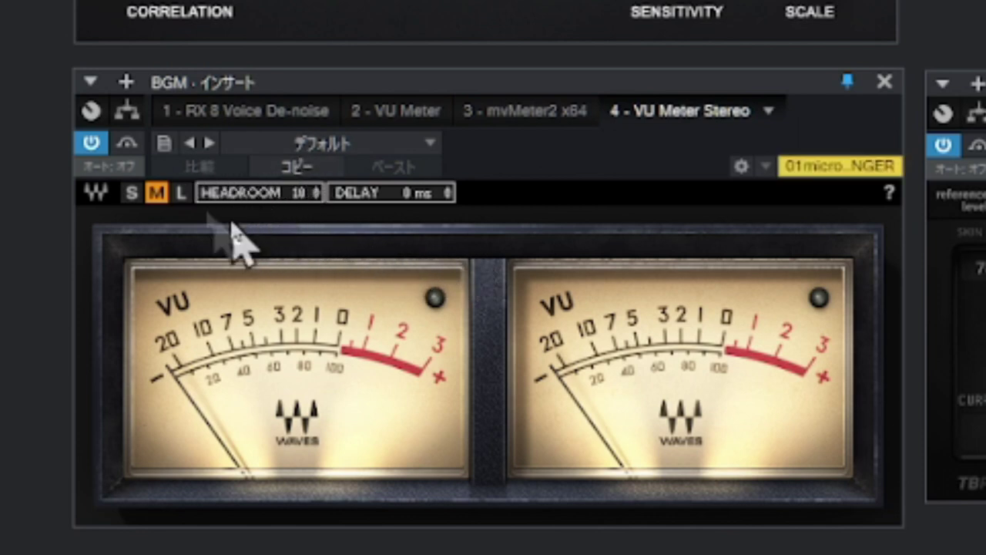
click(287, 195)
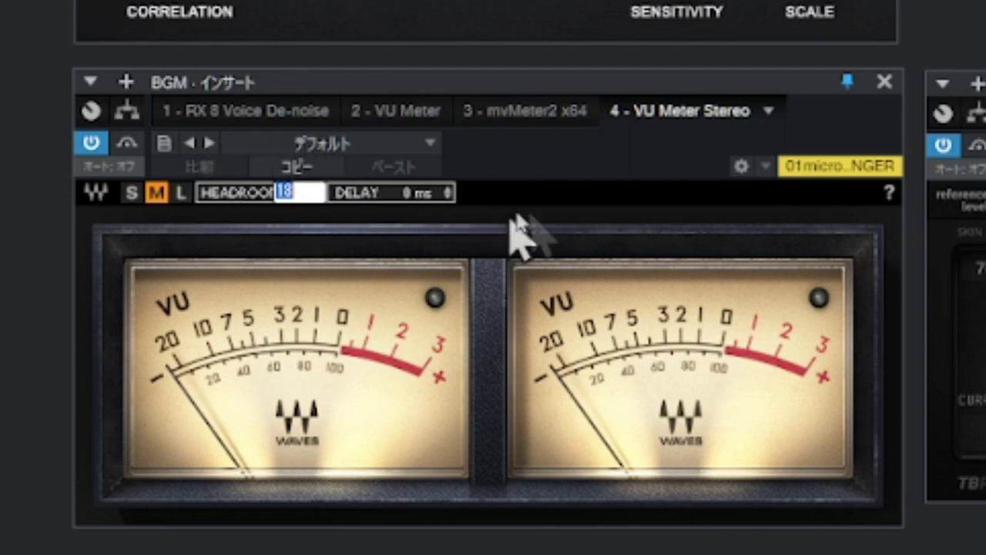
click(603, 204)
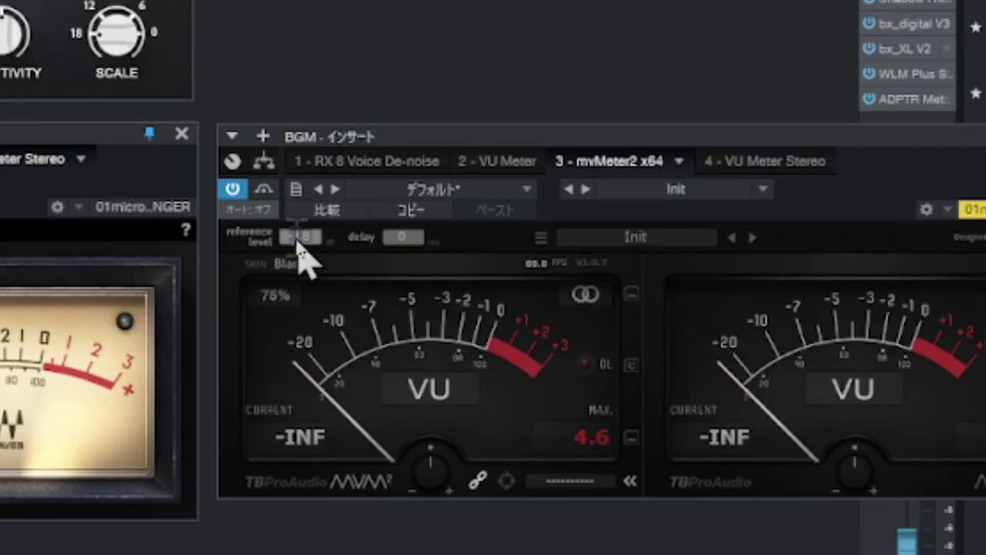
click(301, 237)
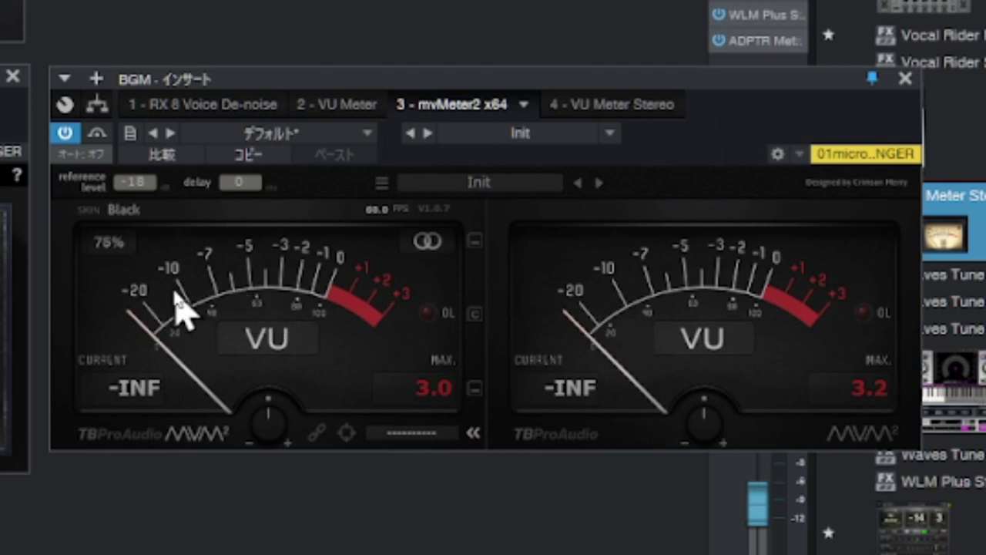
Step: Switch mvMeter2's skin through White, Classic, Retro and Deluxe, and return it to Black
click(125, 209)
click(137, 234)
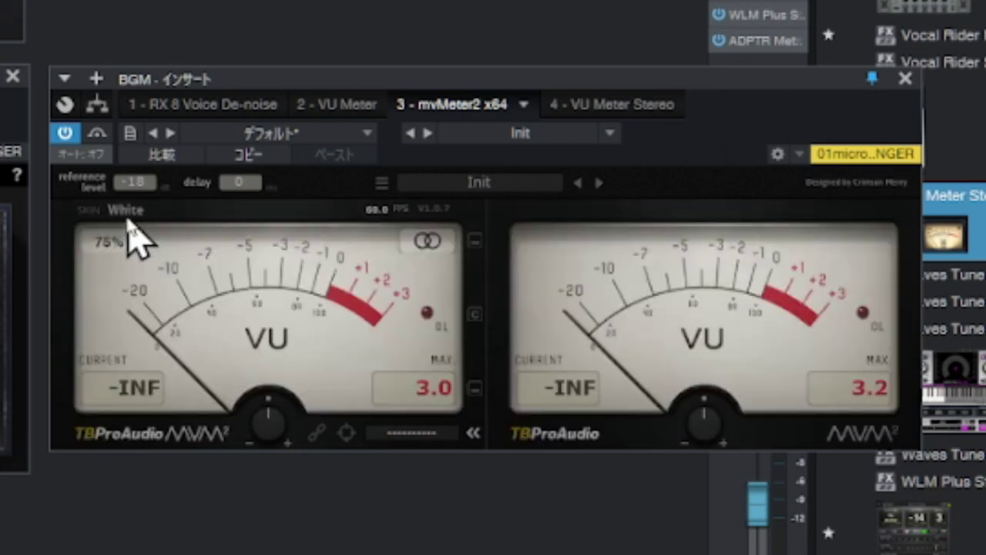
click(126, 211)
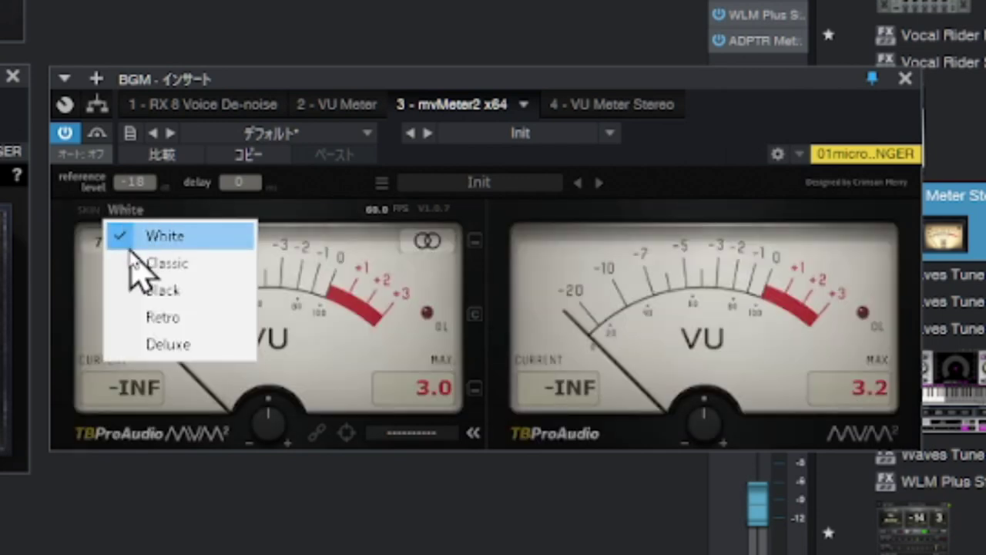
click(135, 265)
click(125, 210)
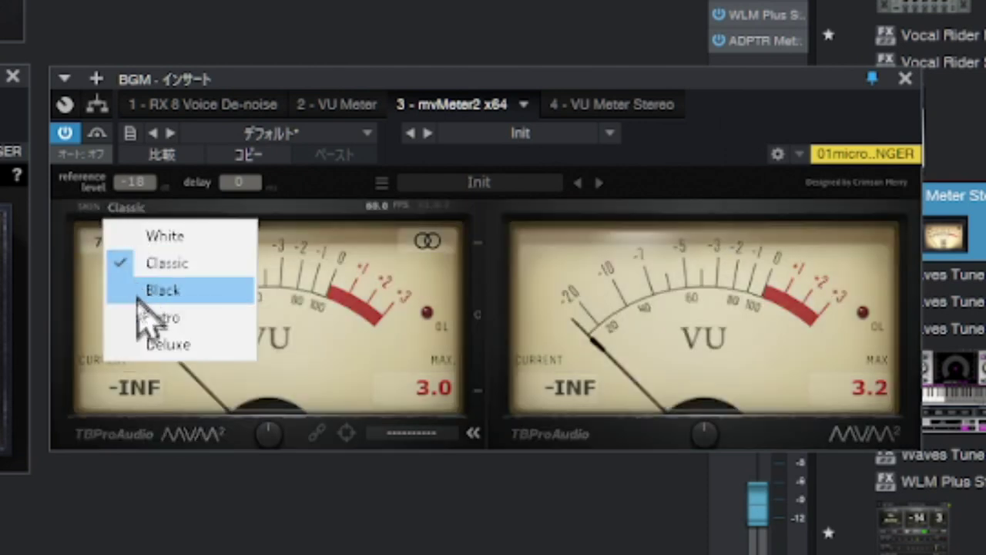
click(143, 317)
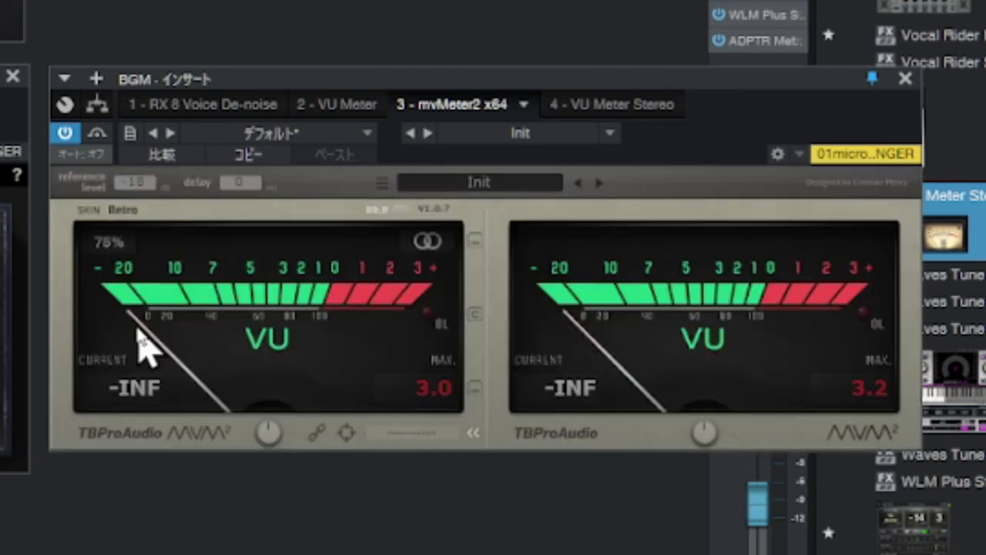
click(124, 210)
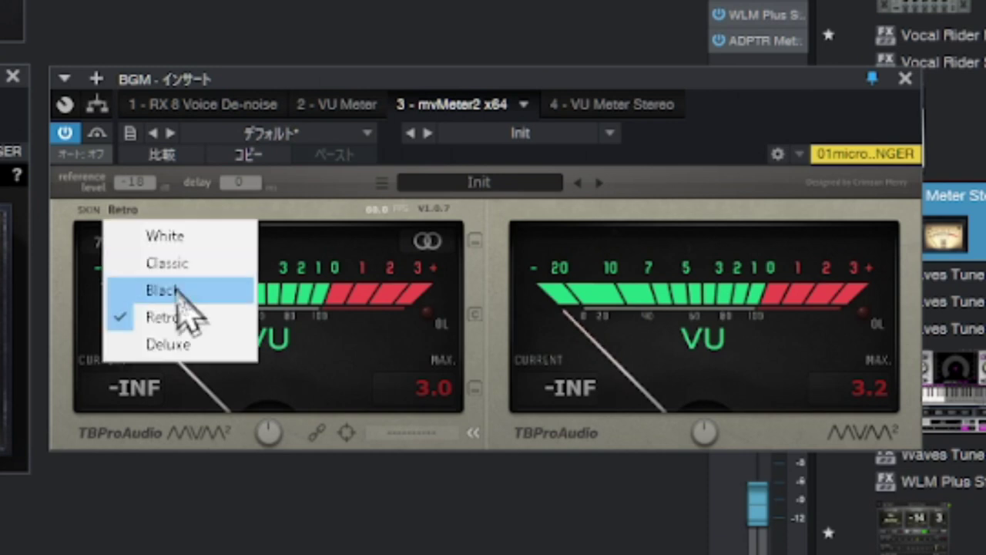
click(168, 345)
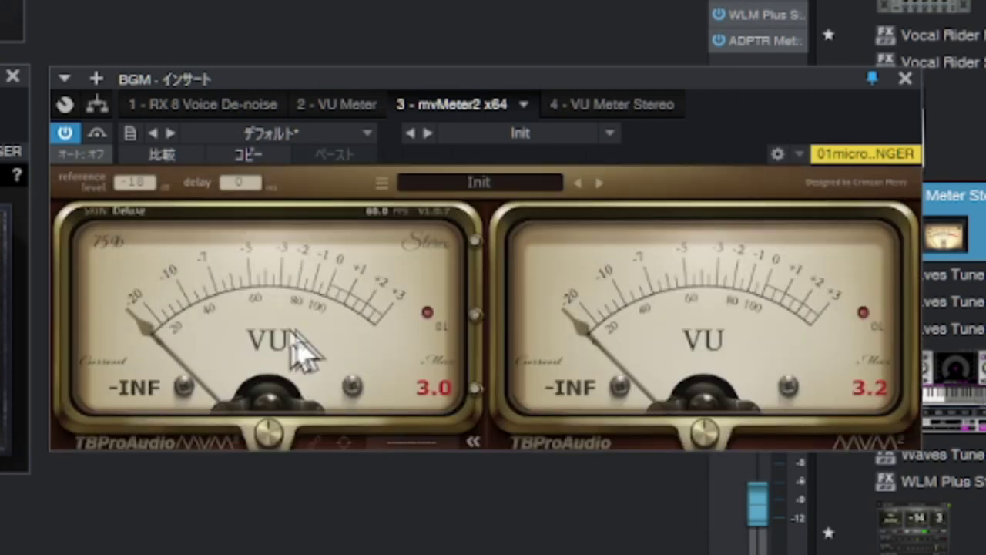
click(139, 214)
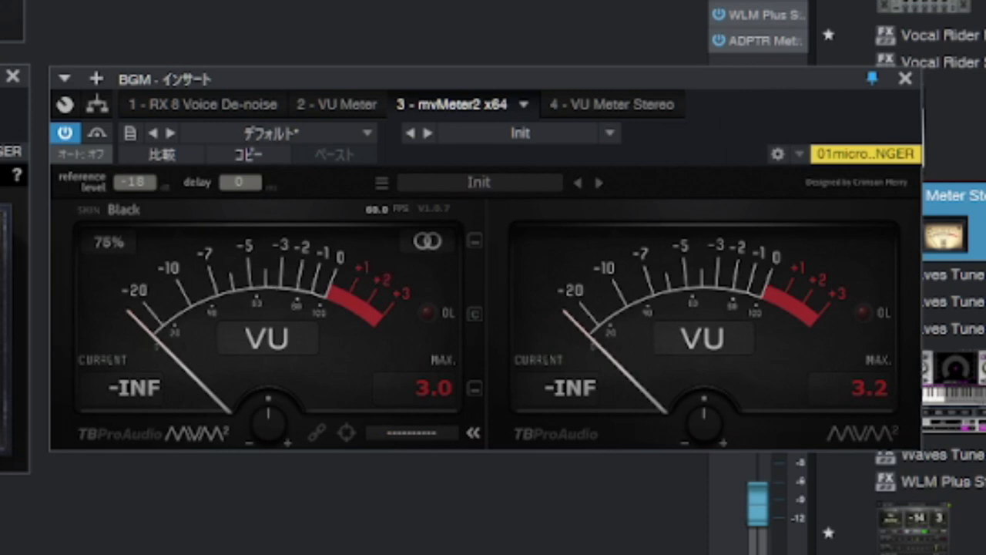
Step: Switch mvMeter2 to Mid/Side metering and play the BGM track to watch both meters, then stop playback
key(space)
click(428, 242)
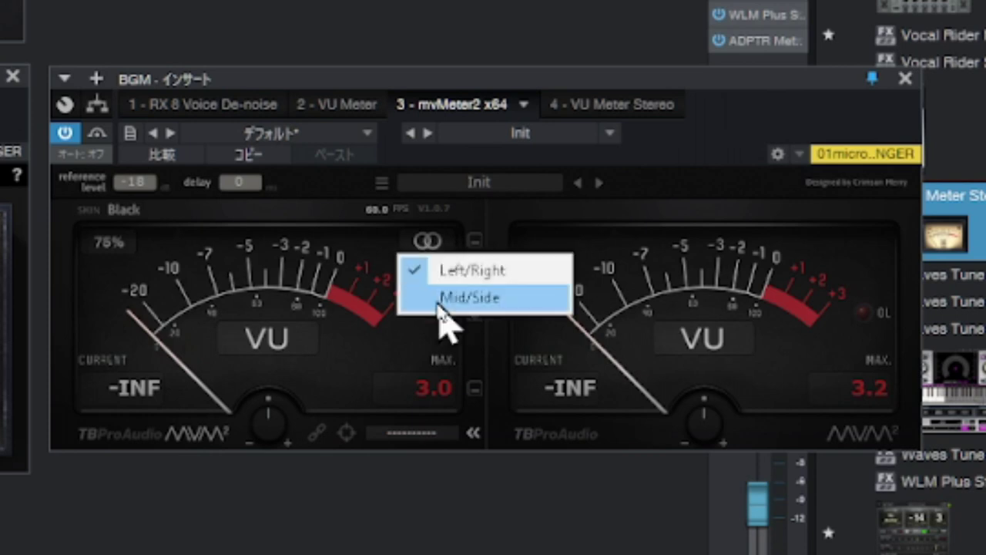
click(444, 295)
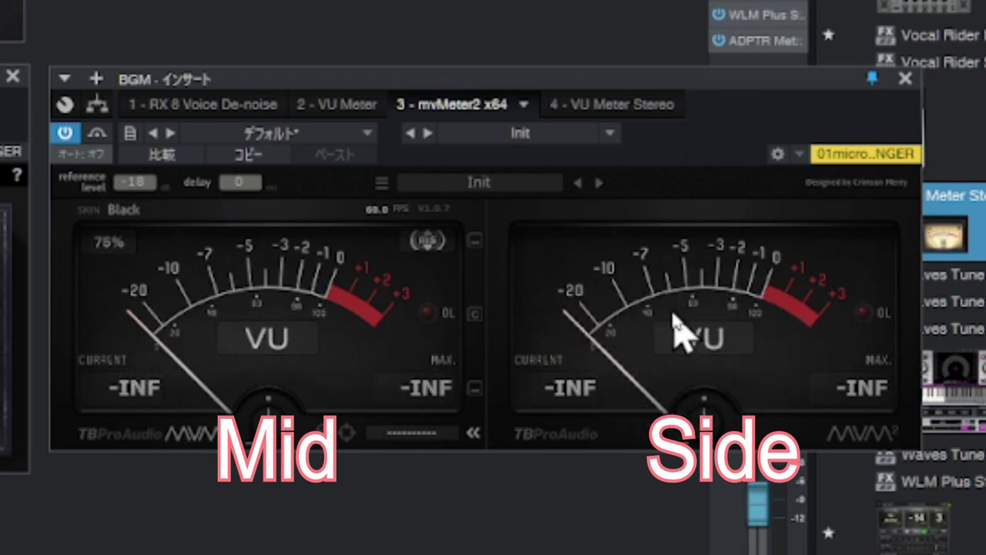
key(space)
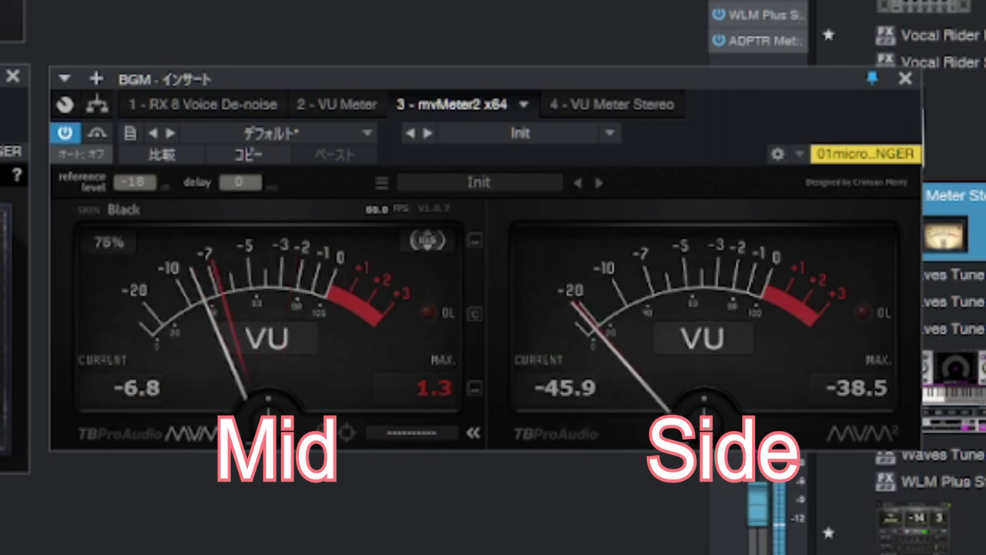
key(space)
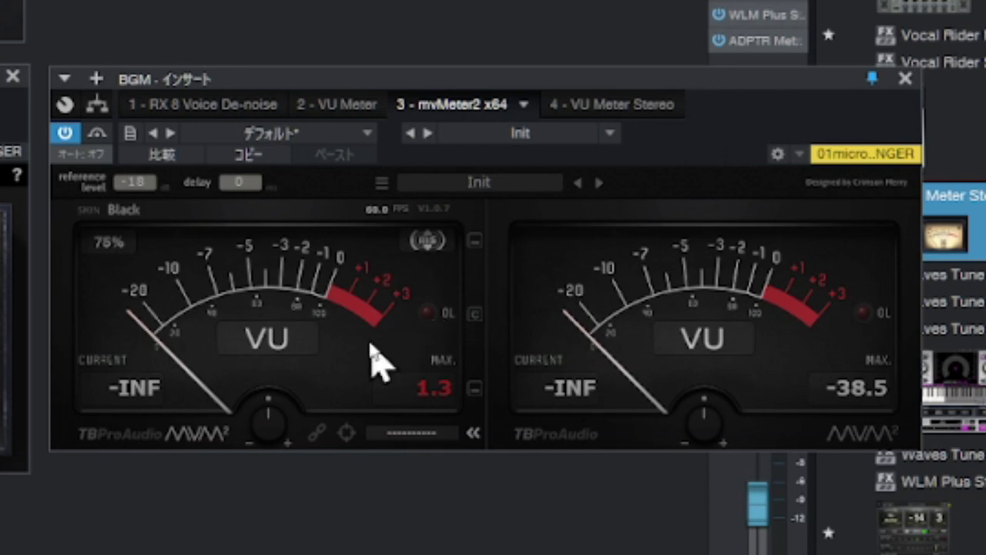
Step: Switch mvMeter2's metering mode through Peak, RMS and PPM, and return it to VU
click(266, 349)
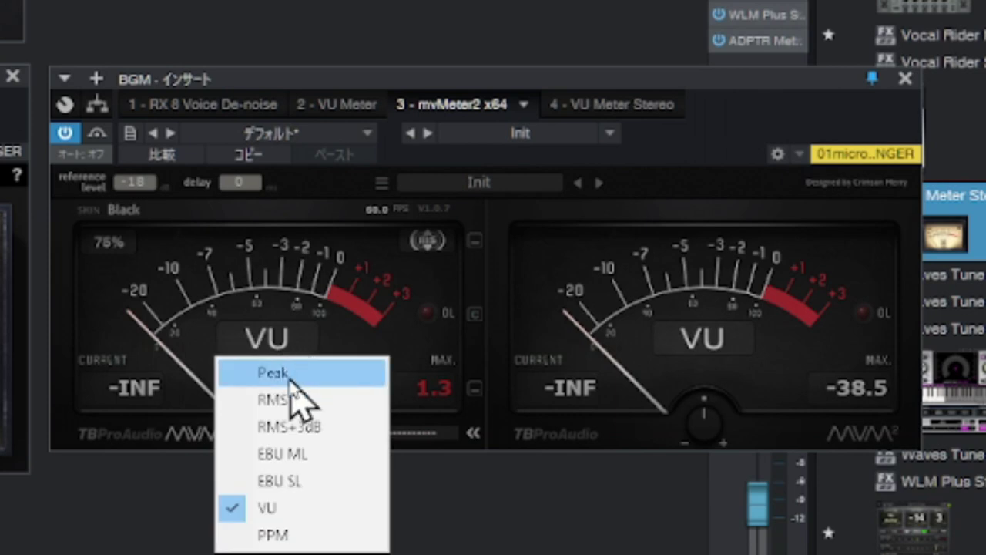
click(273, 373)
click(289, 349)
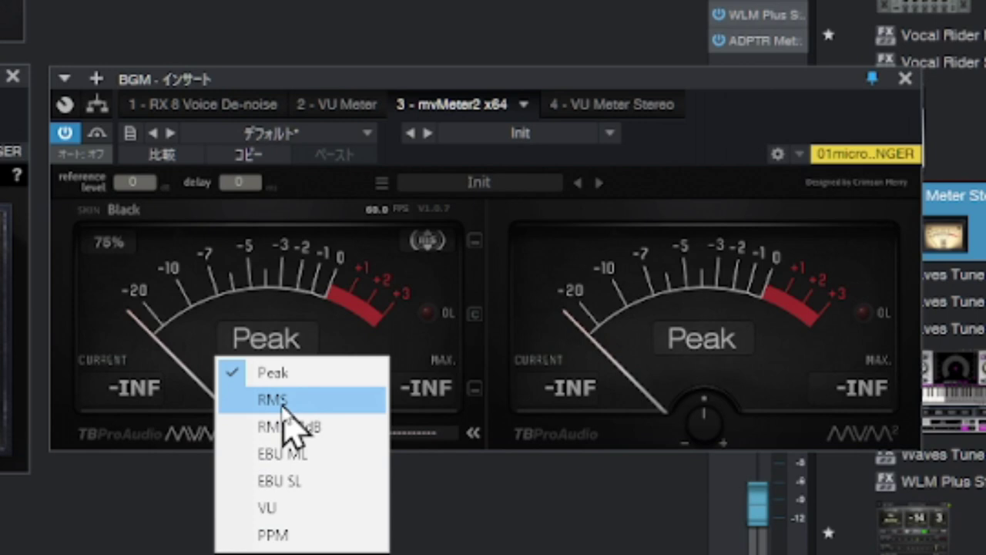
click(274, 400)
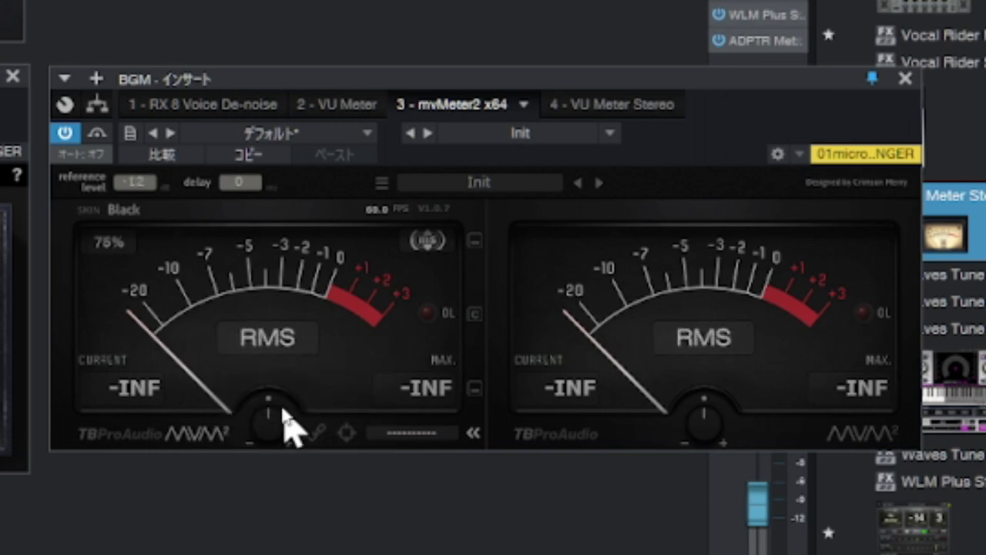
click(285, 350)
click(276, 544)
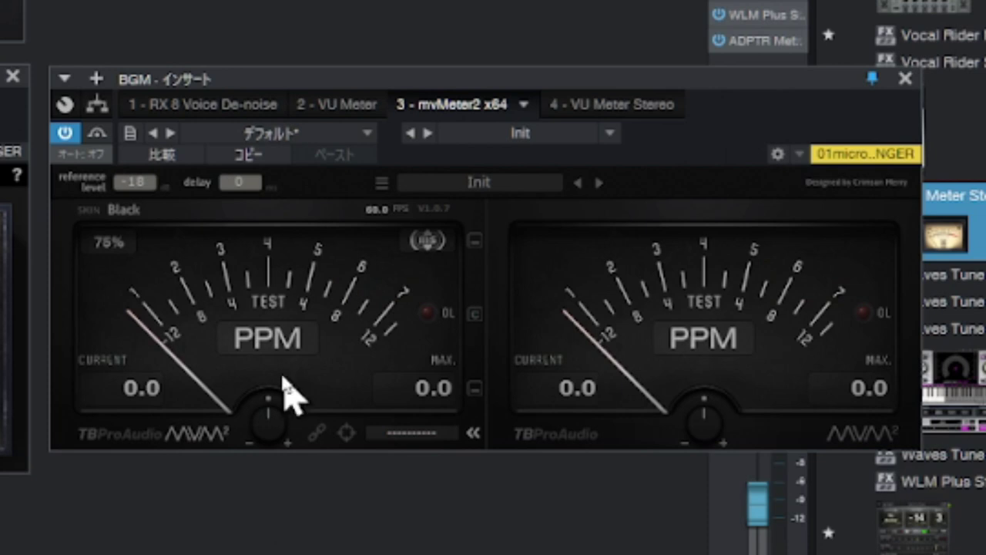
click(282, 333)
click(295, 507)
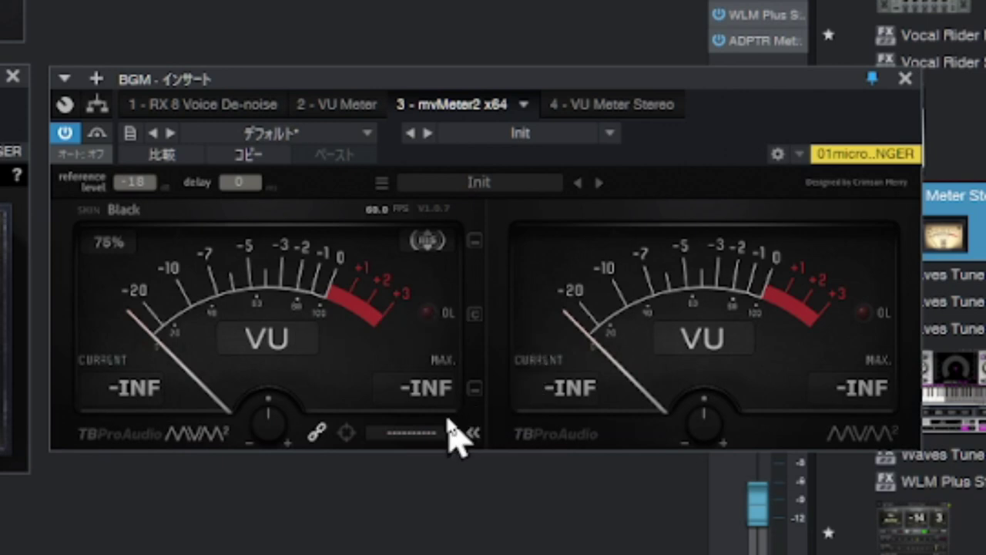
Step: Set mvMeter2 to Left/Right metering and toggle its crosshair control while the BGM track plays
click(427, 240)
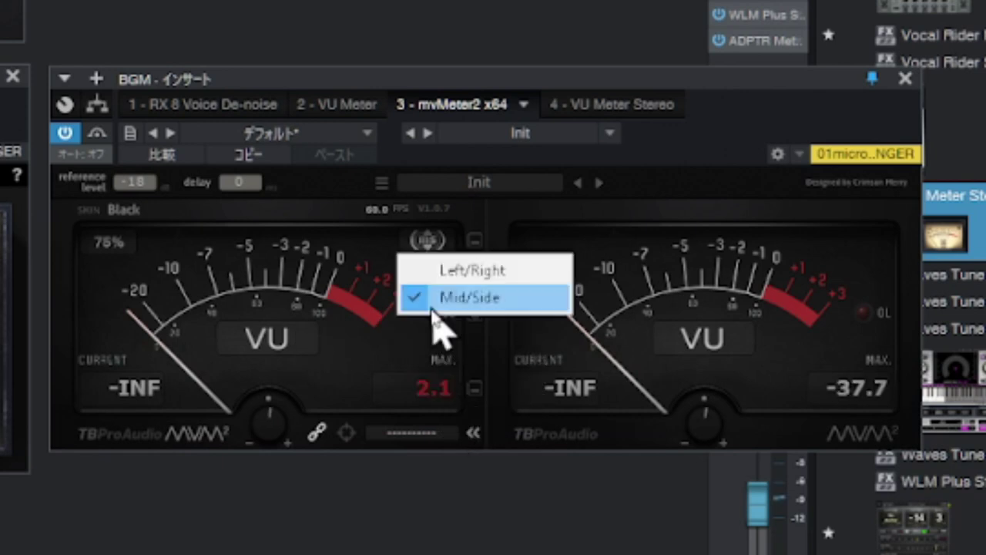
click(443, 278)
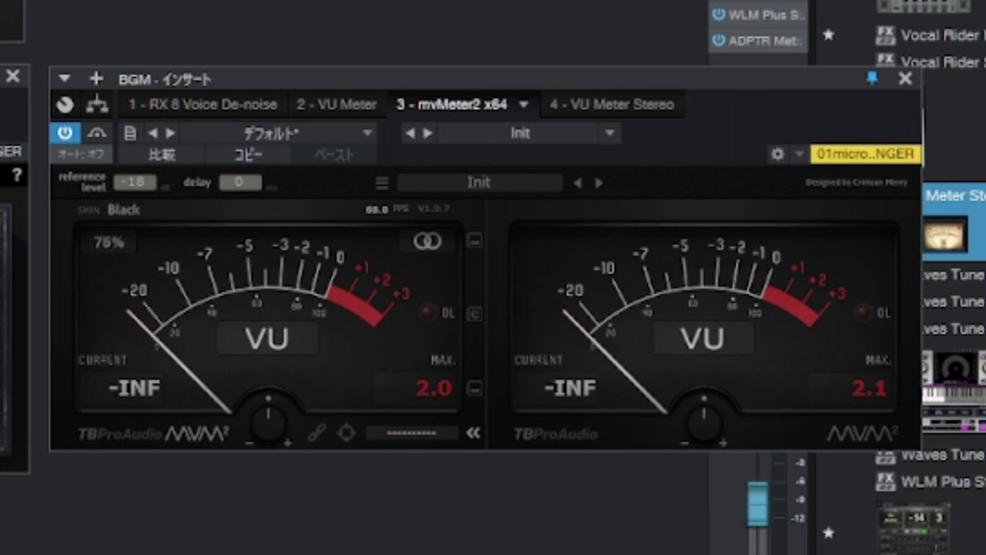
key(space)
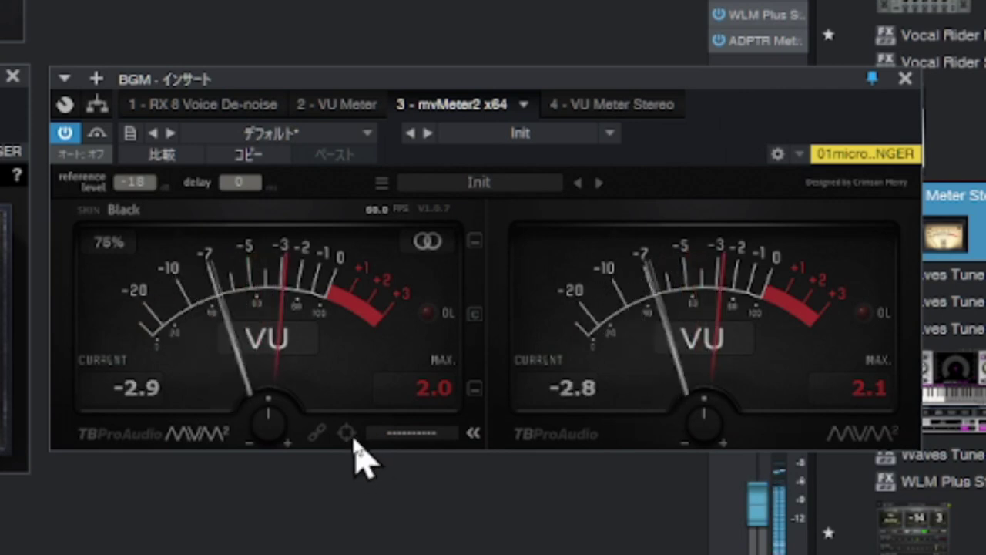
click(347, 431)
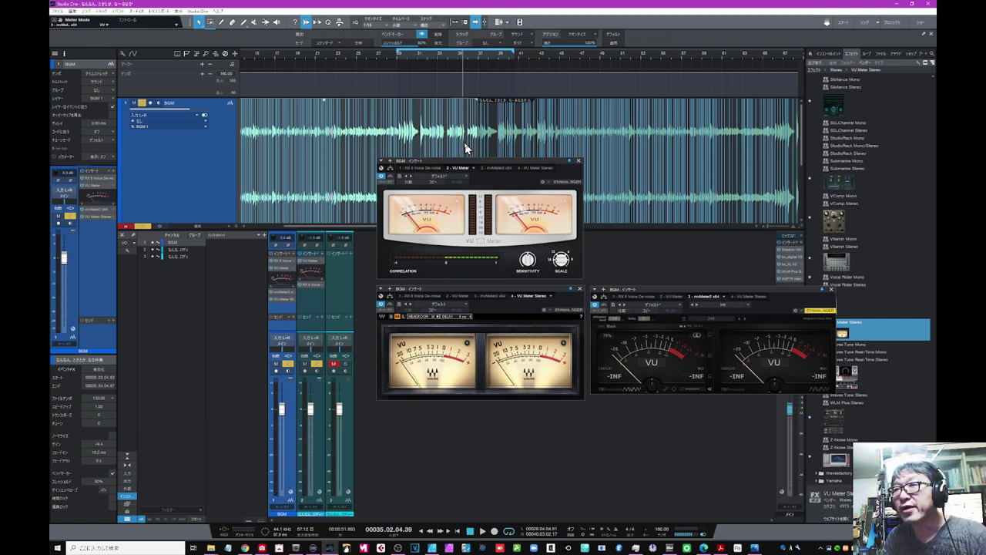
Step: Inspect the separate BGM audio events around the tempo change at bar 78, selecting the ones after it
scroll(434, 62, up, 2)
scroll(434, 62, up, 3)
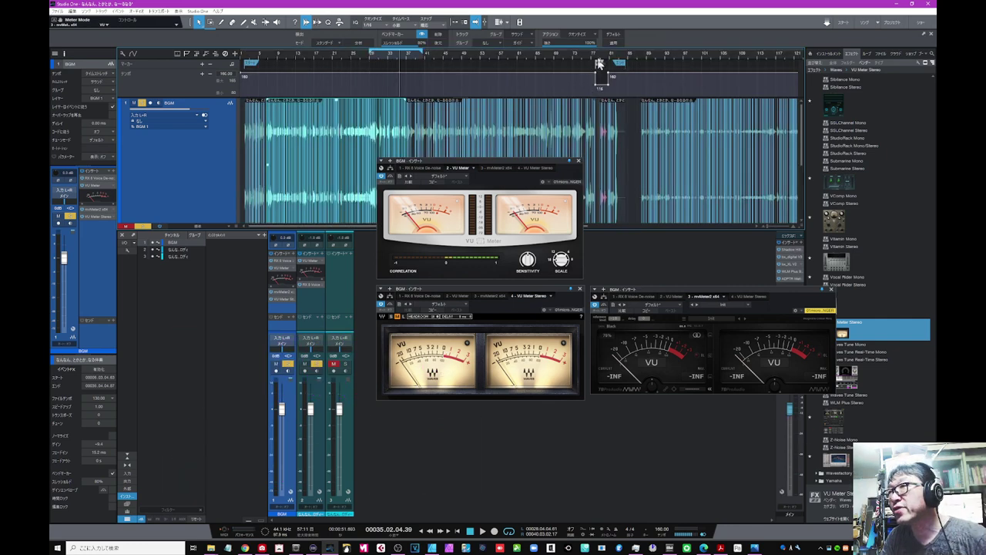
drag(598, 57, 516, 147)
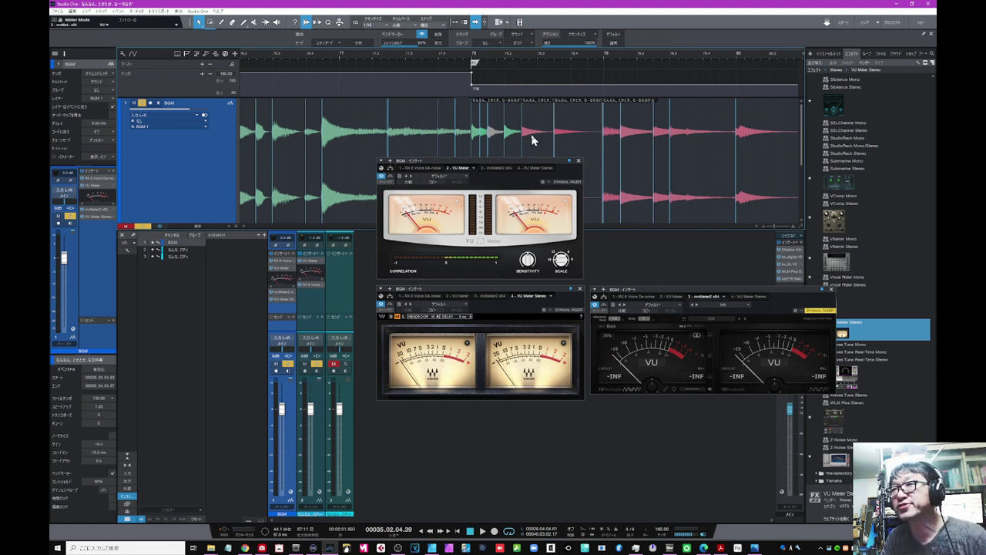
drag(465, 56, 464, 42)
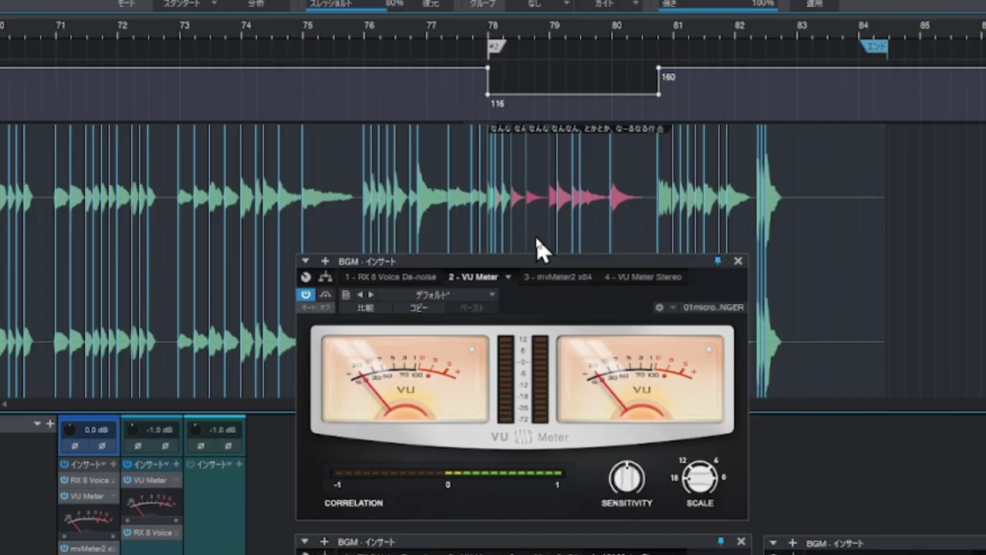
click(487, 150)
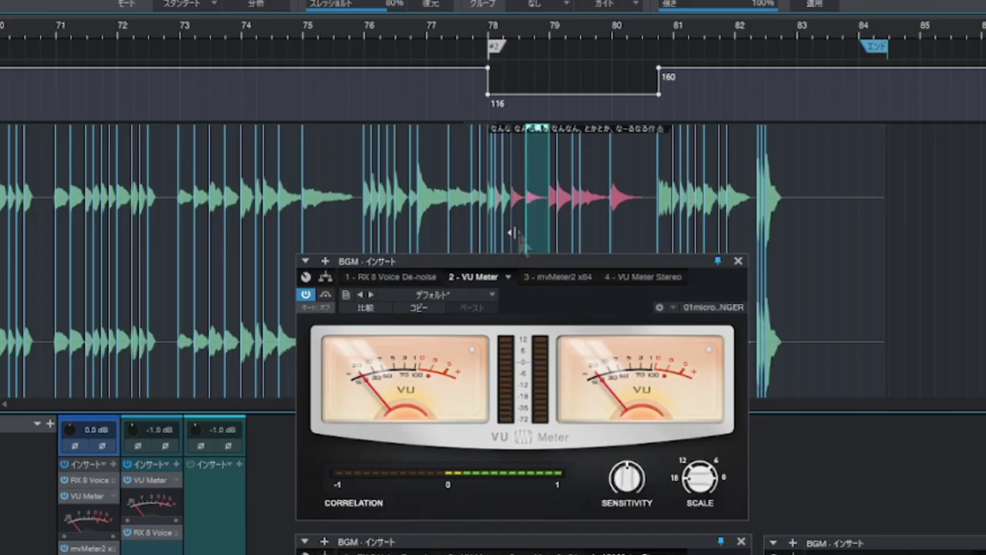
click(596, 230)
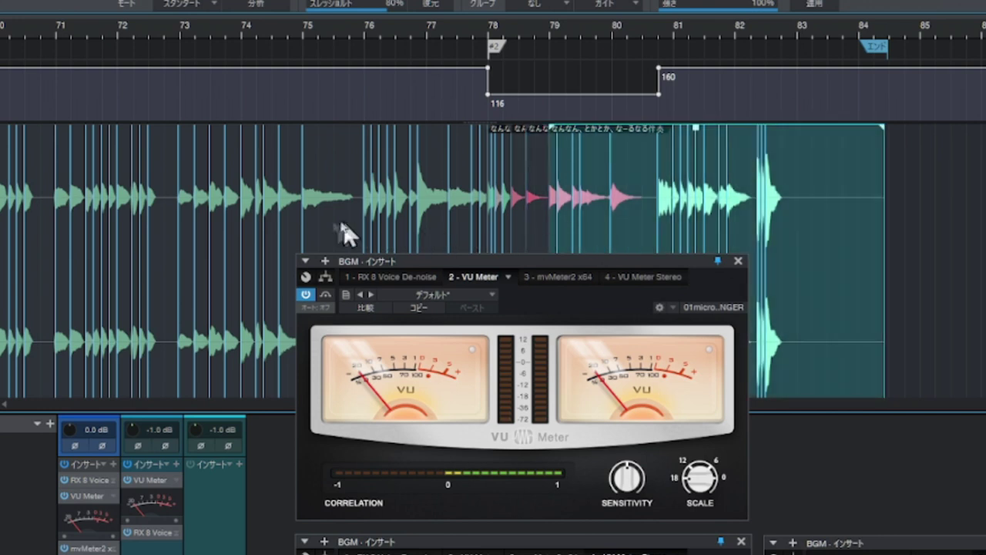
Step: Select the long BGM event that ends at bar 78 and adjust its event gain with the volume handle
click(306, 220)
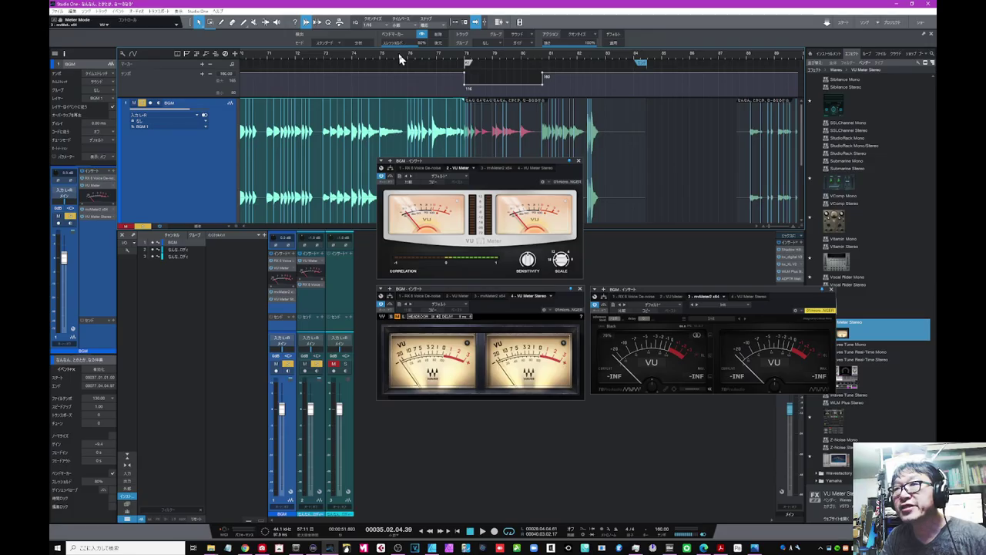
drag(345, 29, 580, 5)
drag(506, 44, 526, 51)
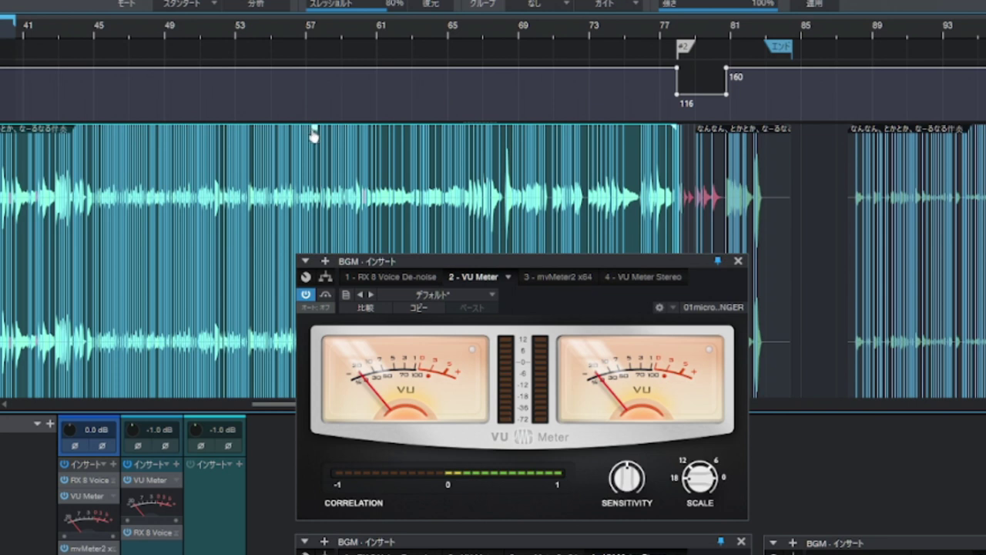
mouse_move(315, 136)
mouse_down()
mouse_move(321, 189)
mouse_move(326, 149)
mouse_up()
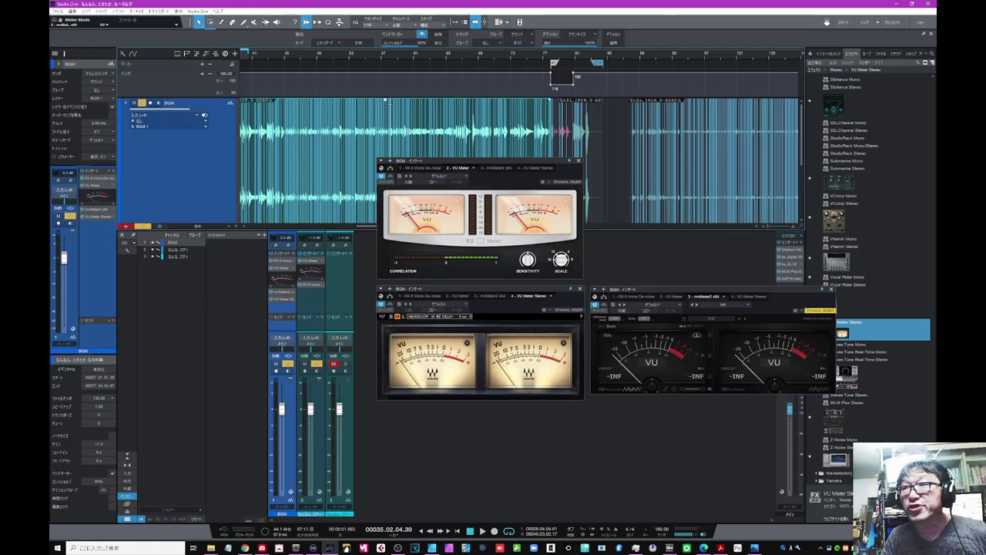
drag(388, 104, 390, 101)
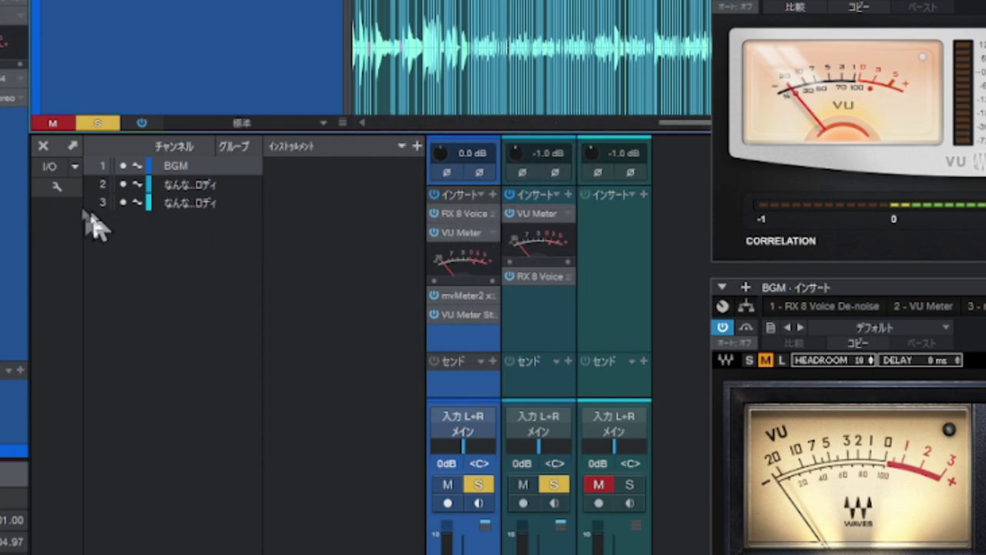
Step: Turn off the input controls (入力コントロール) channel component in the mixer console's options
click(56, 187)
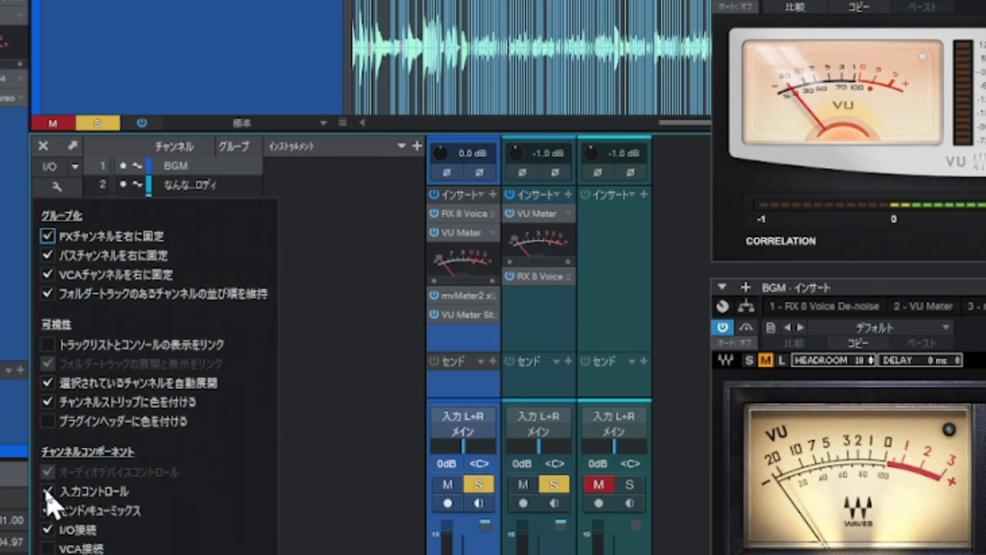
click(49, 491)
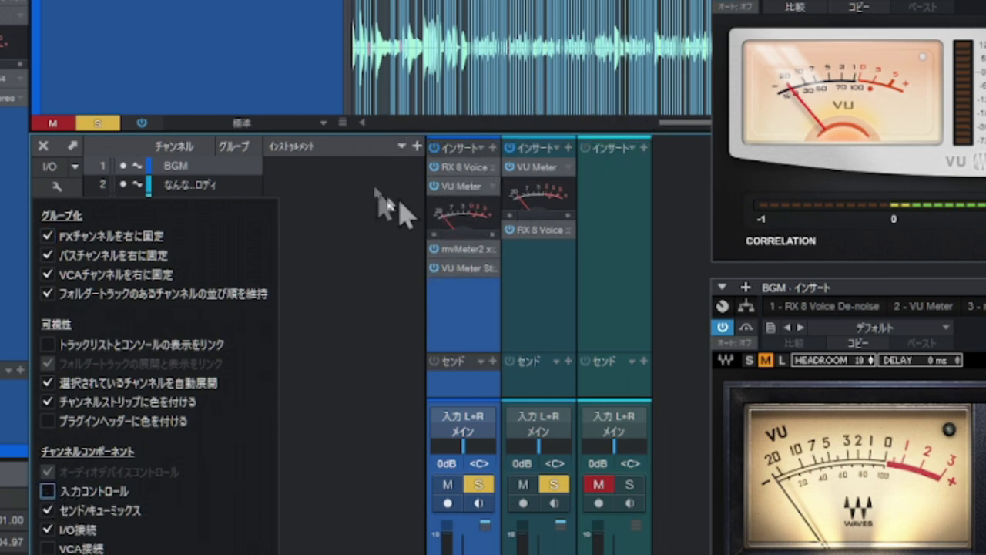
Step: Turn the input controls (入力コントロール) channel component back on and play the BGM track through mvMeter2 to check its level
click(50, 492)
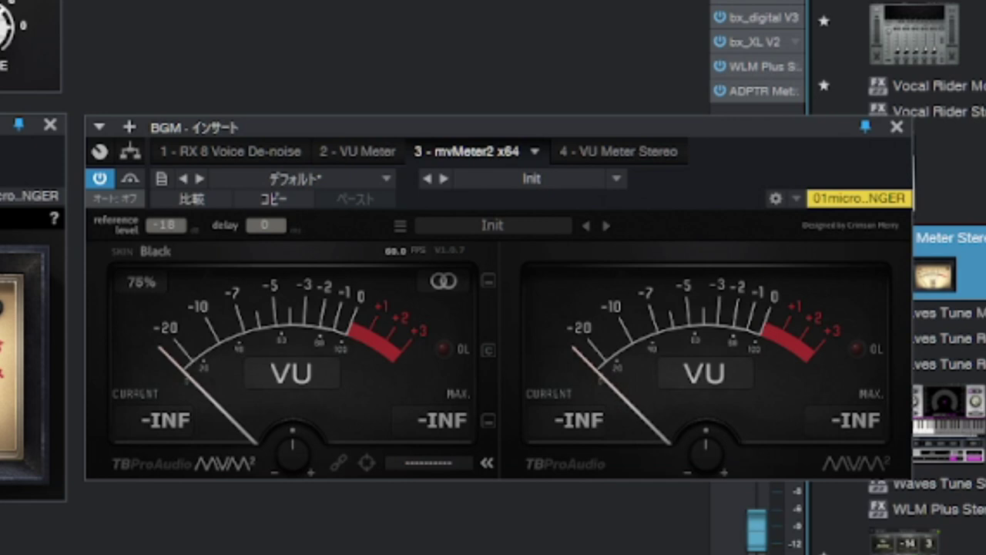
key(space)
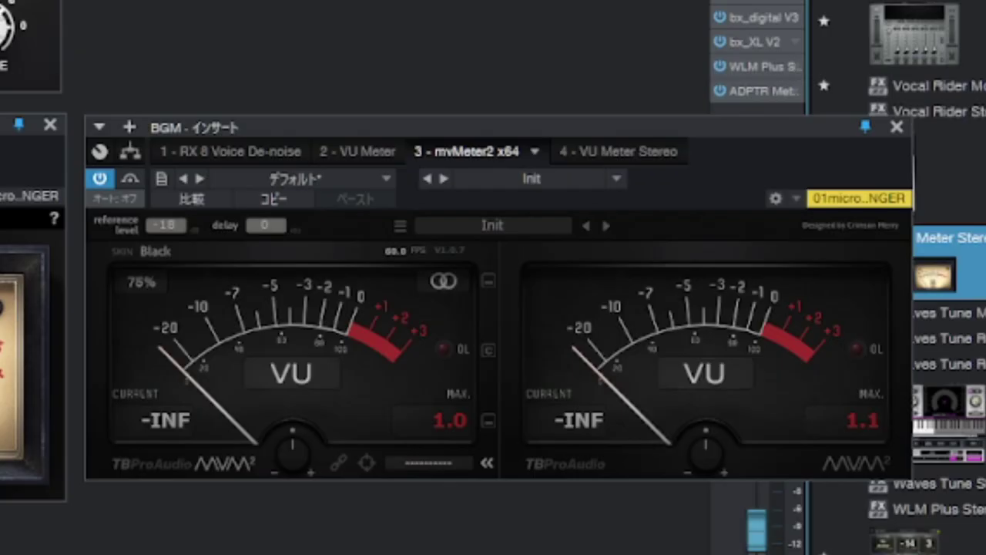
key(space)
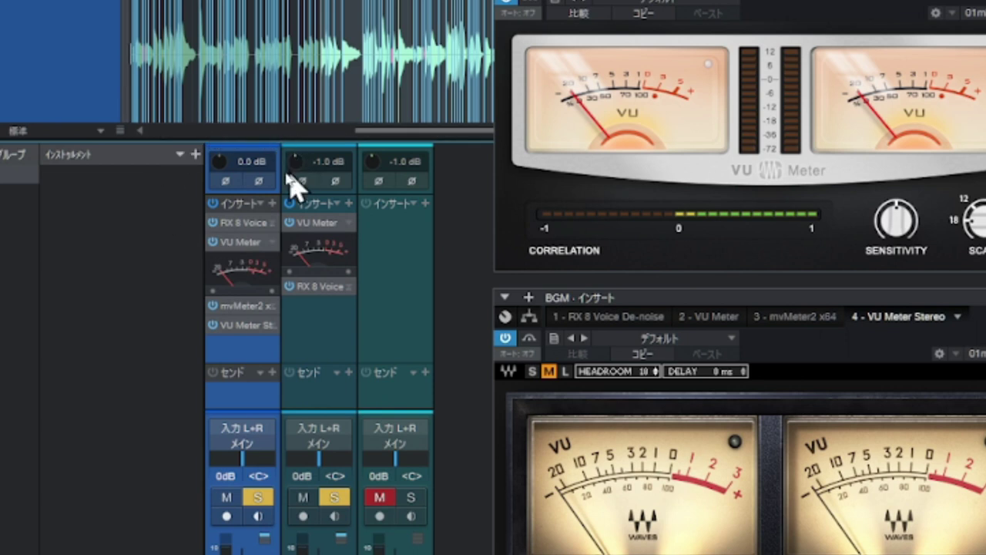
Step: Try out the BGM channel's input gain, reset it to its default, and raise it to boost the whole track
drag(216, 161, 215, 166)
ctrl+click(221, 165)
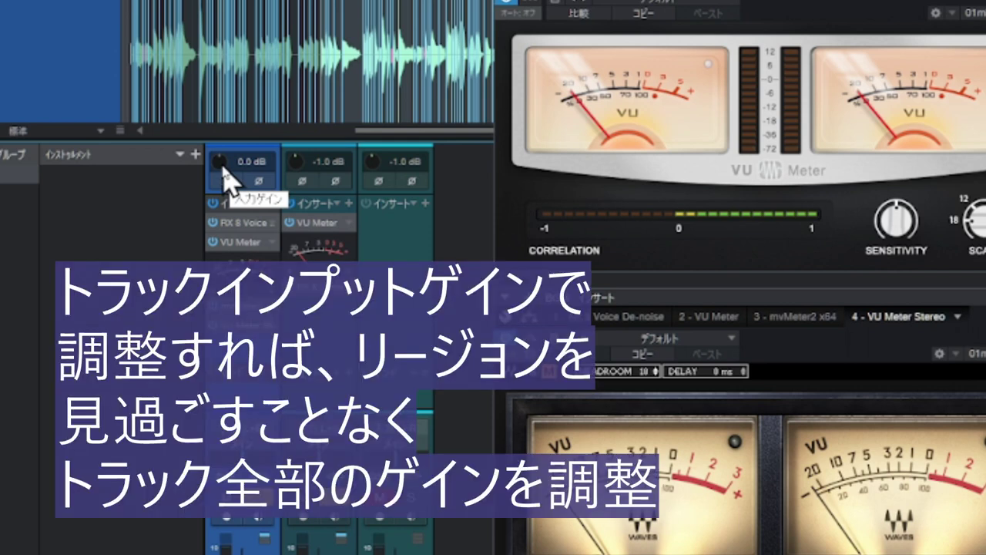
drag(224, 173, 234, 119)
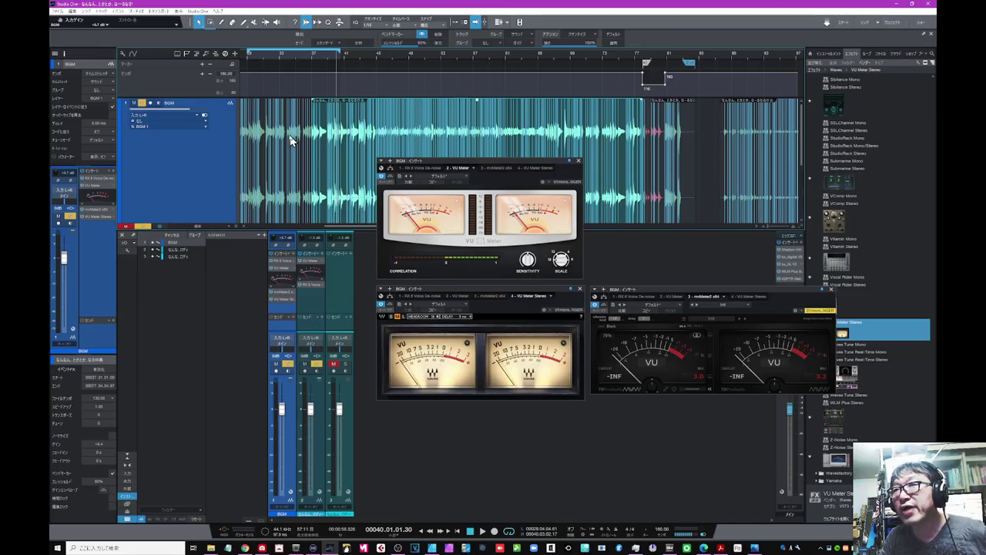
Step: Lower the event gain of the long BGM event that ends at bar 78 with its volume handle
click(290, 137)
shift+click(443, 112)
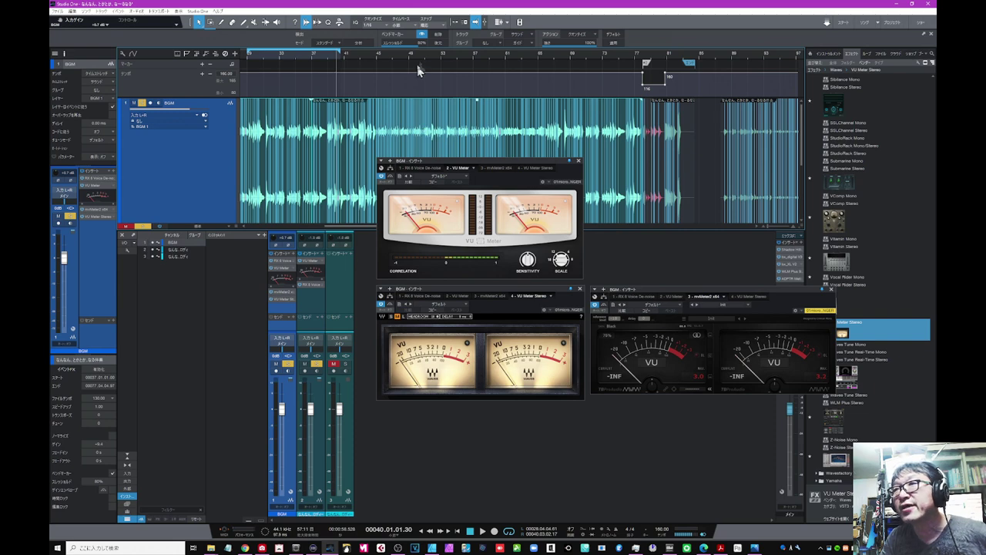
drag(424, 57, 435, 43)
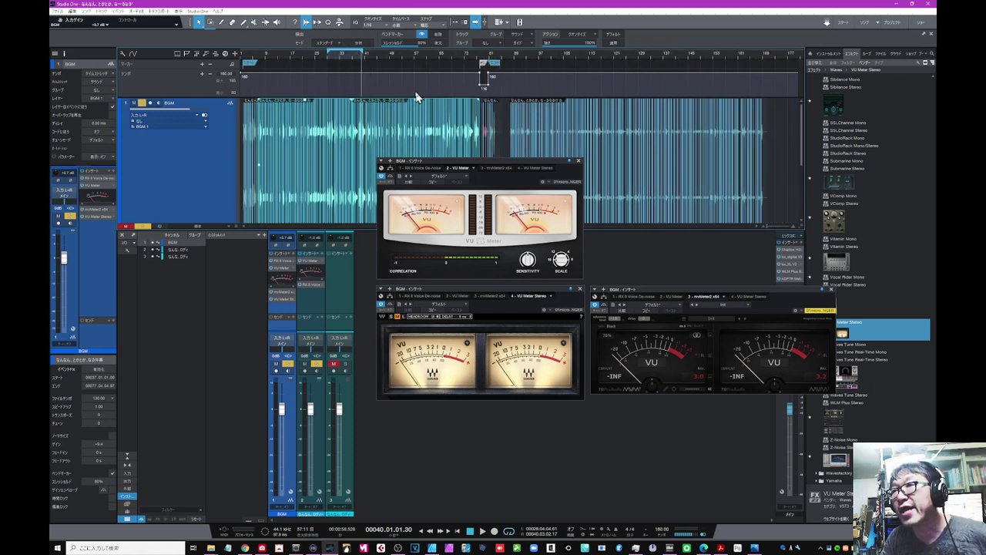
mouse_move(416, 101)
mouse_down()
mouse_move(418, 146)
mouse_move(422, 113)
mouse_up()
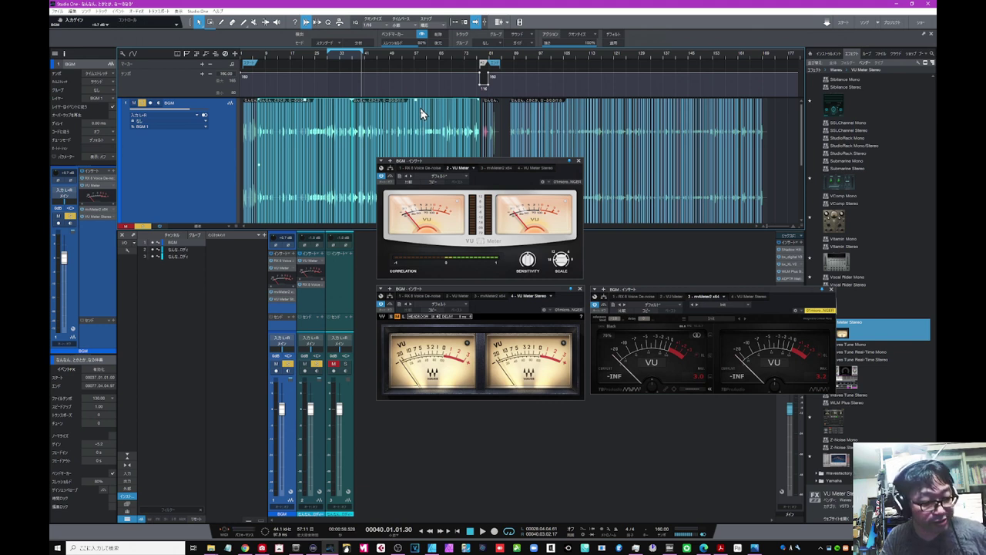